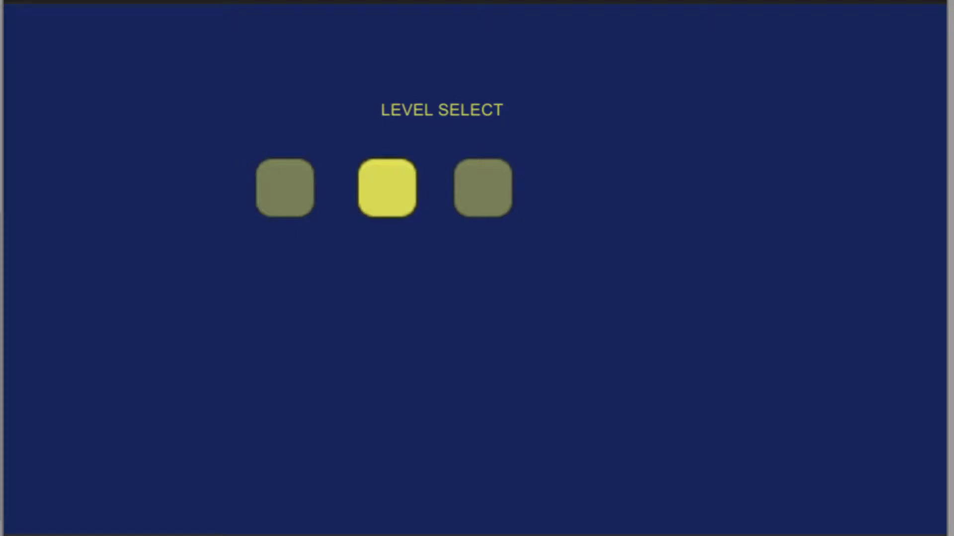
Step: Move the selection back and forth across the three level squares to examine the basic level select screen
key("Left")
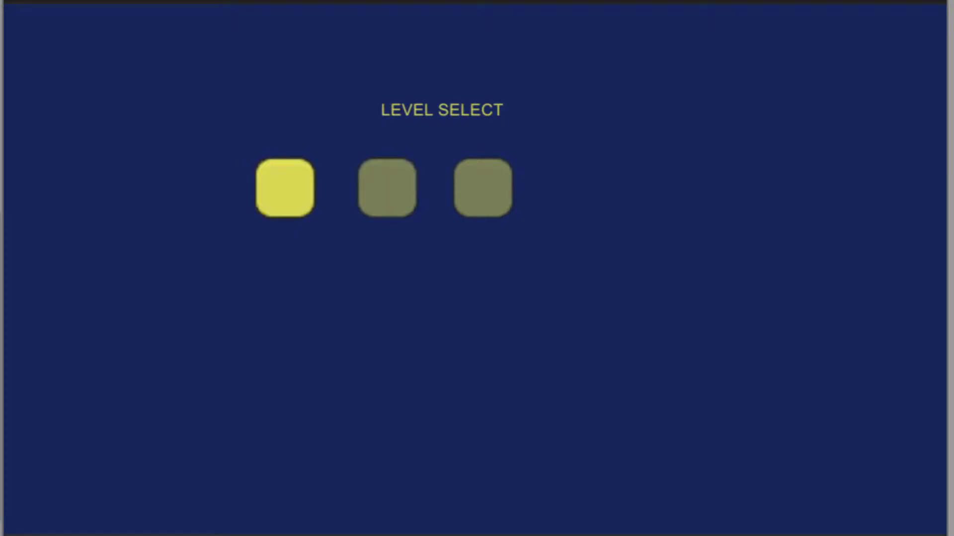
key("Right")
key("Right")
key("Left")
key("Left")
key("Right")
key("Right")
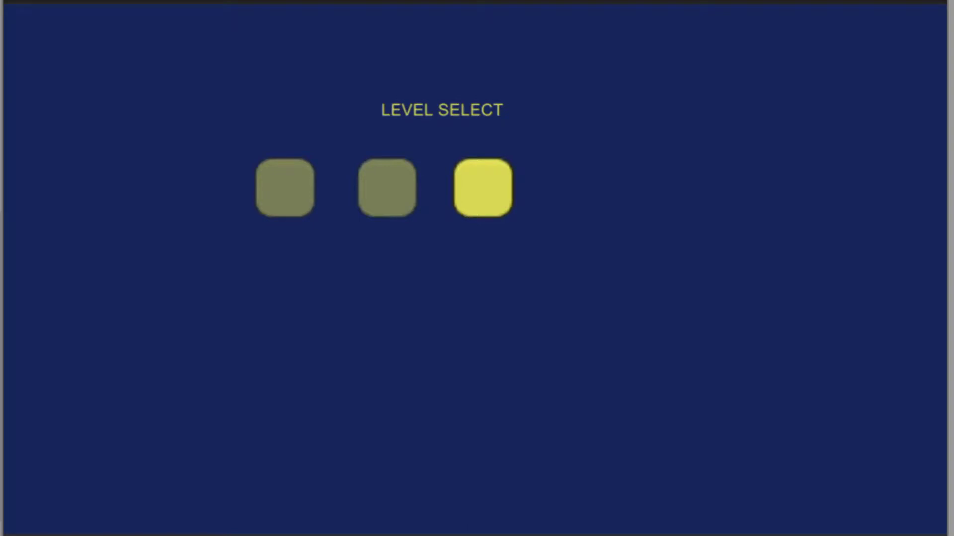
key("Left")
key("Left")
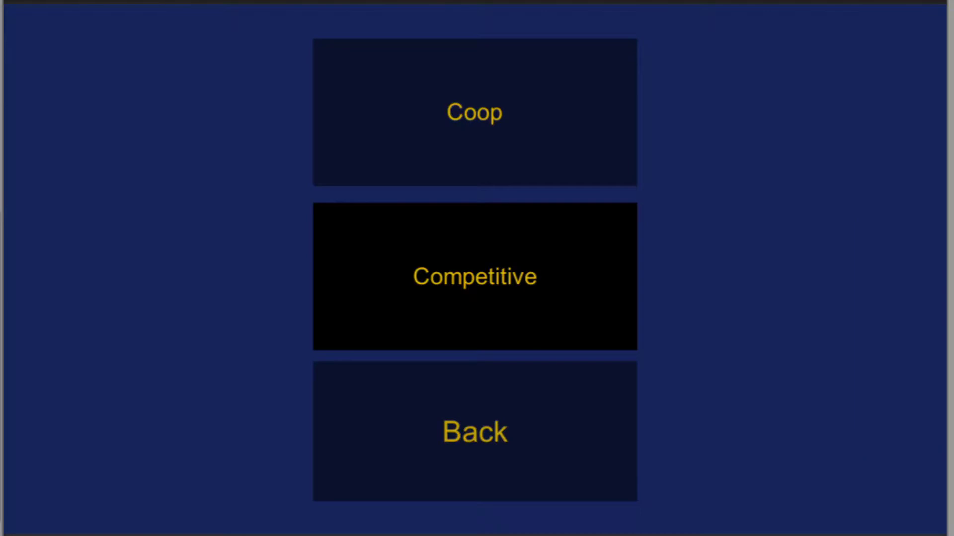
Step: Return from the Coop and Competitive choices to the main game menu and choose Solo
key("Escape")
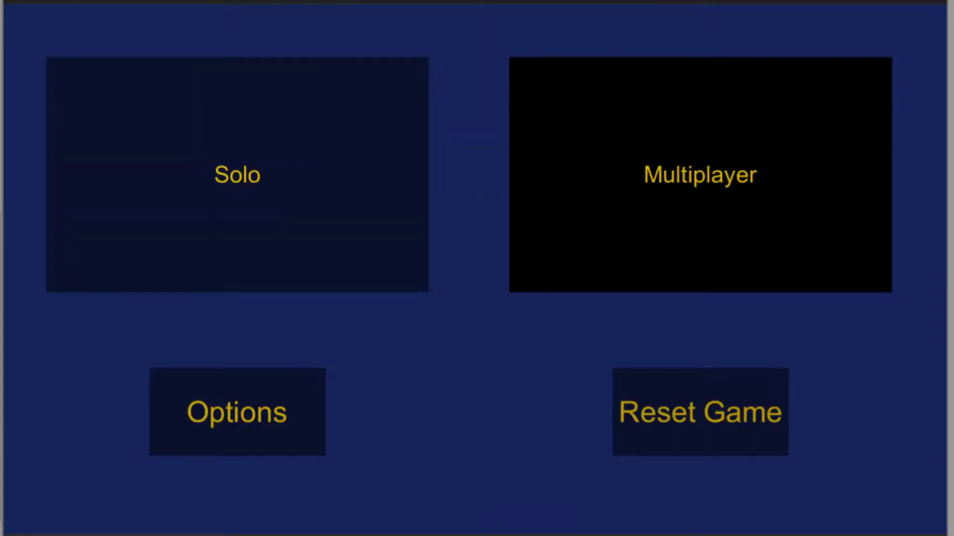
key("Left")
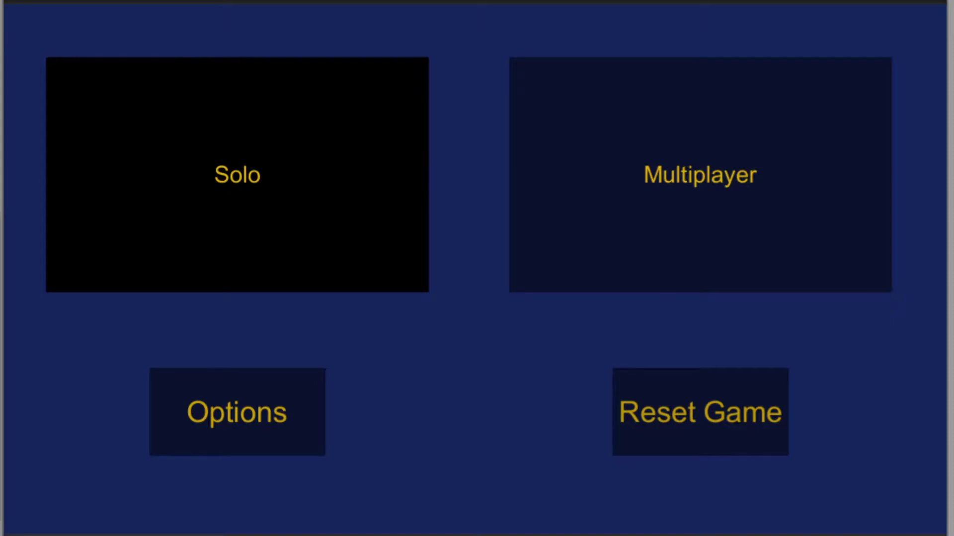
key("Down")
key("Up")
key("Return")
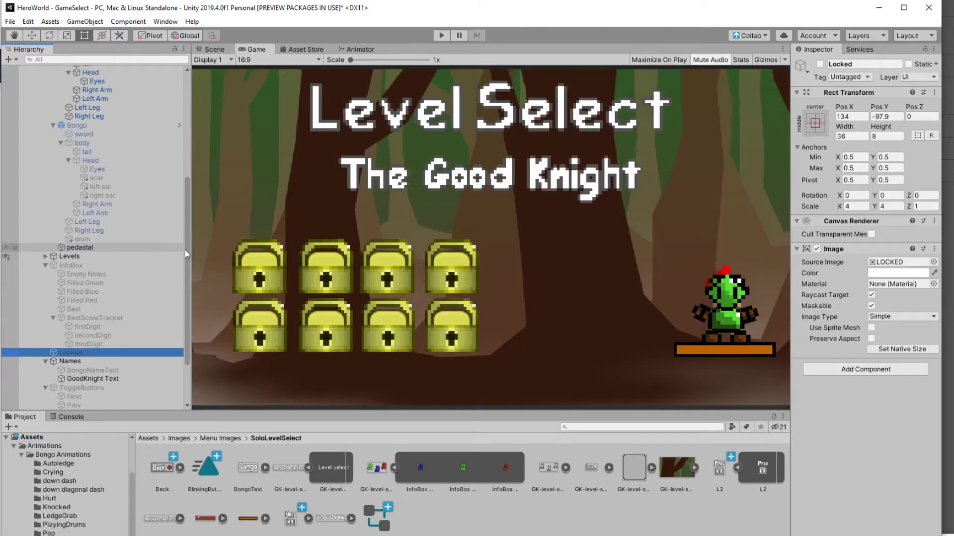
Step: Activate the InfoBox and ToggleButtons objects in the GameSelect scene
left_click(105, 266)
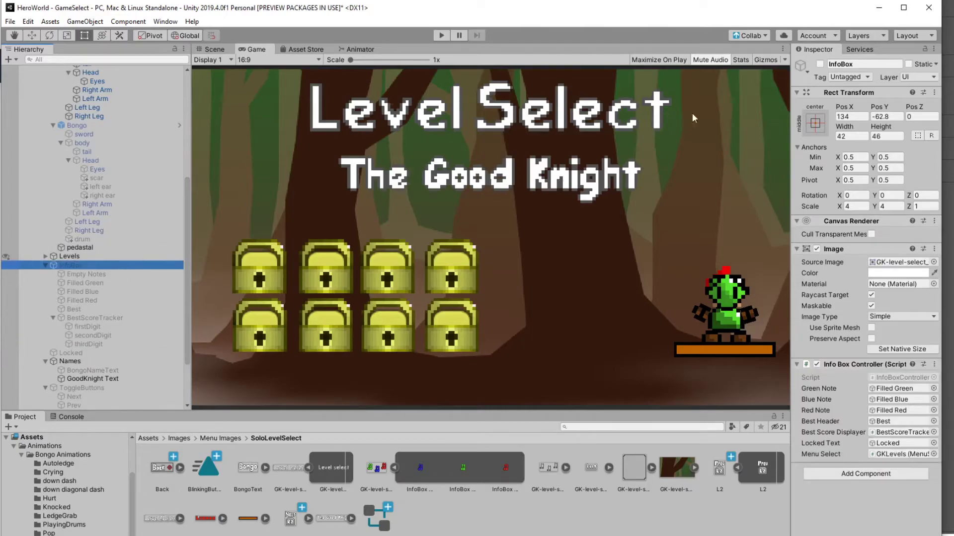
left_click(819, 63)
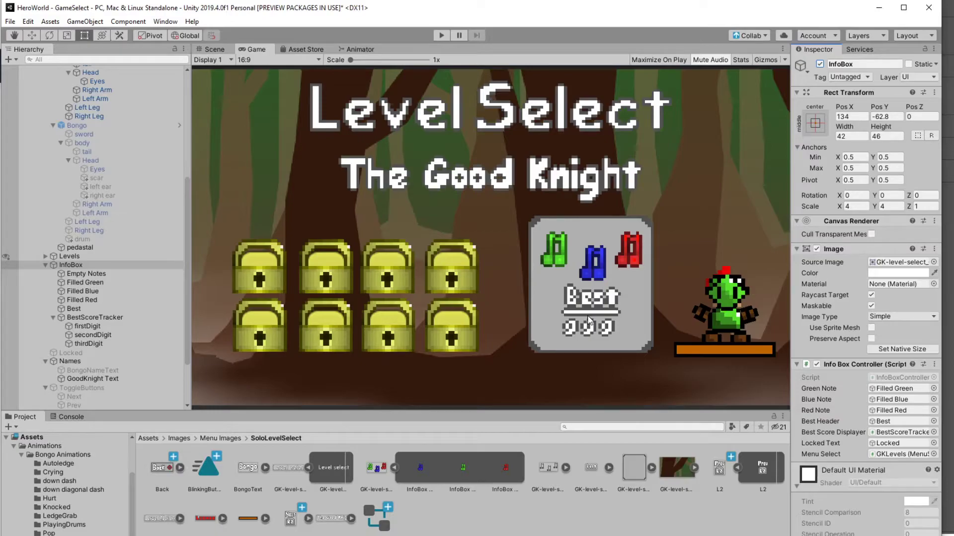
scroll(95, 298, "down", 3)
left_click(82, 318)
left_click(819, 64)
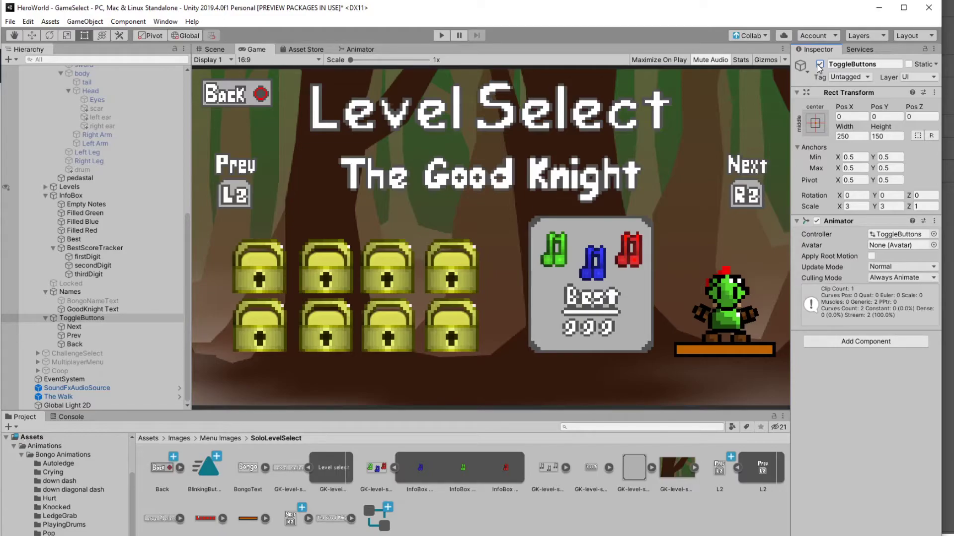
Step: Run the scene and move the selection through The Good Knight's levels to check the info box and level highlighting
left_click(439, 37)
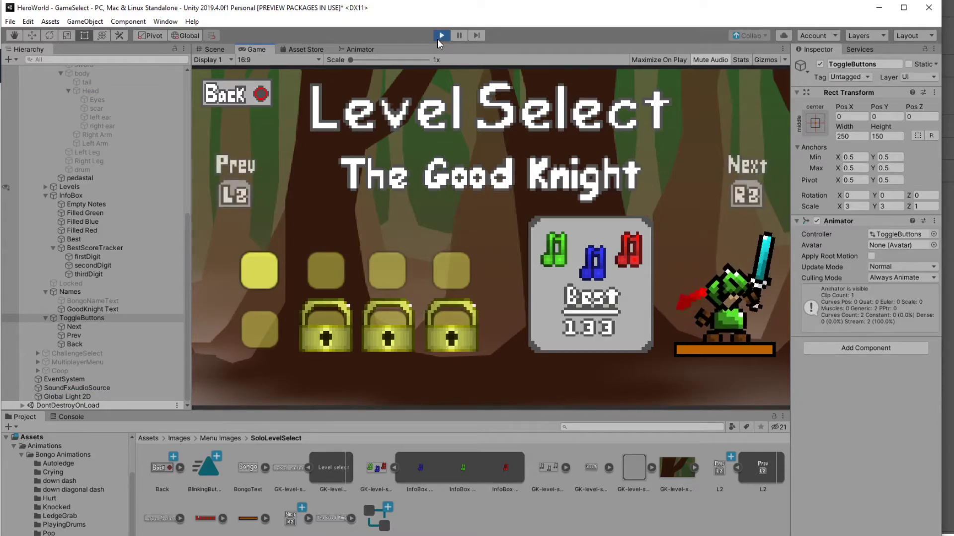
key("Right")
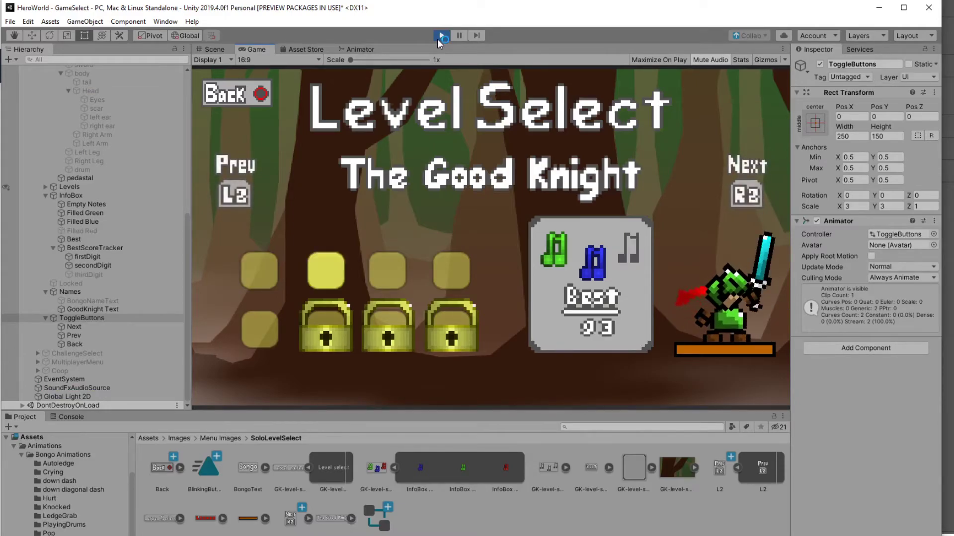
key("Right")
key("Left")
key("Left")
key("Down")
key("Up")
key("Right")
key("Right")
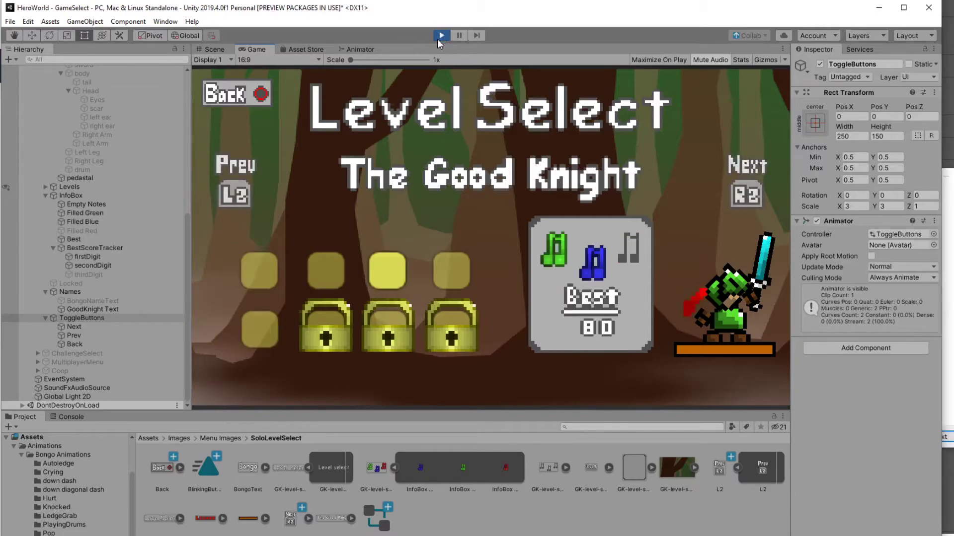
key("Right")
key("Right")
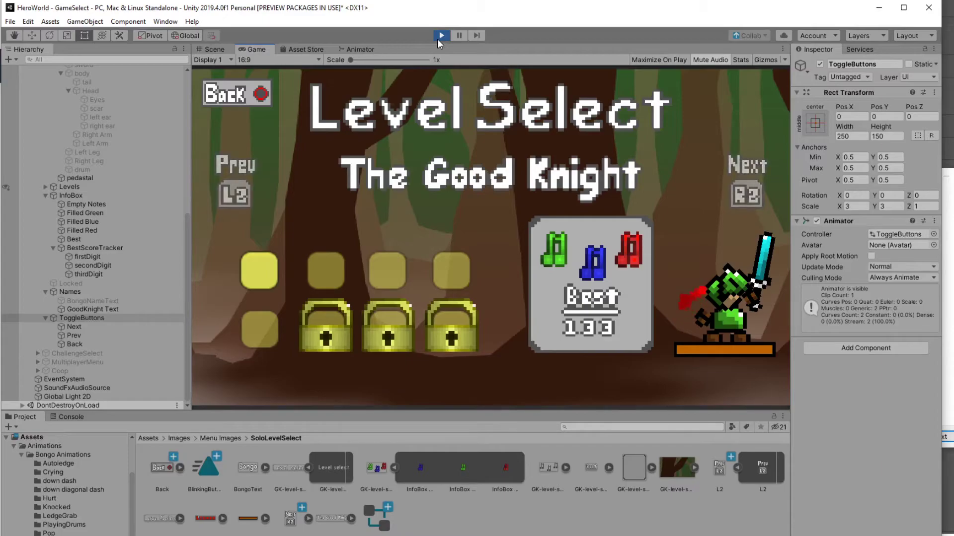
key("Right")
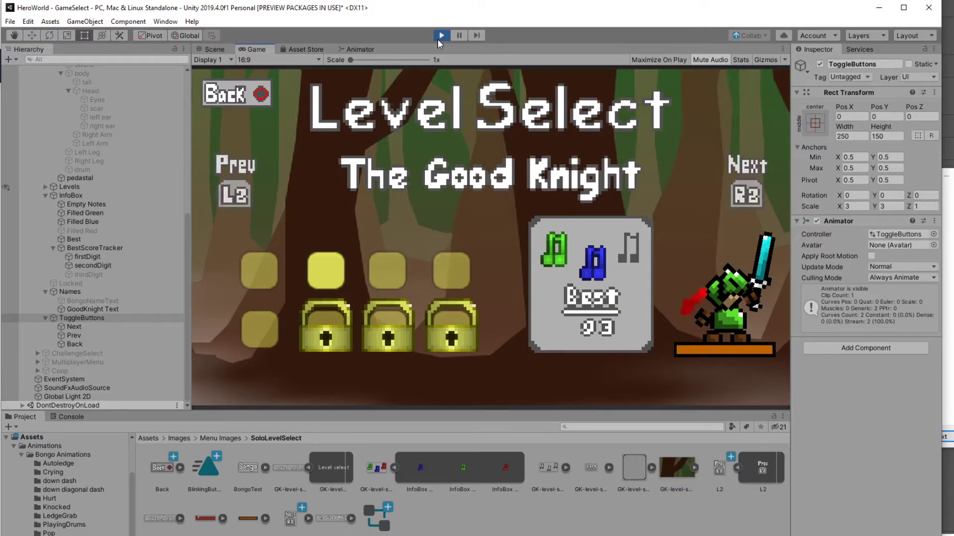
key("Right")
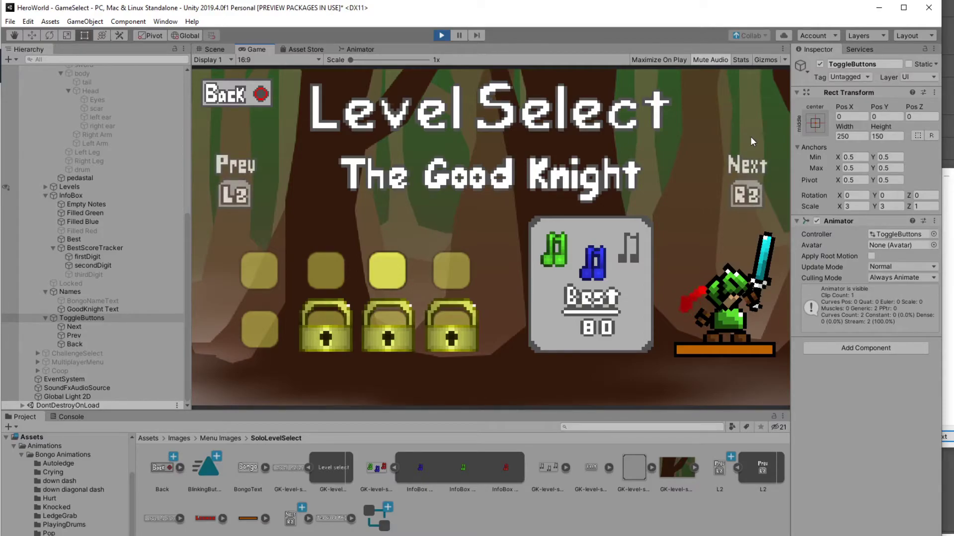
key("Right")
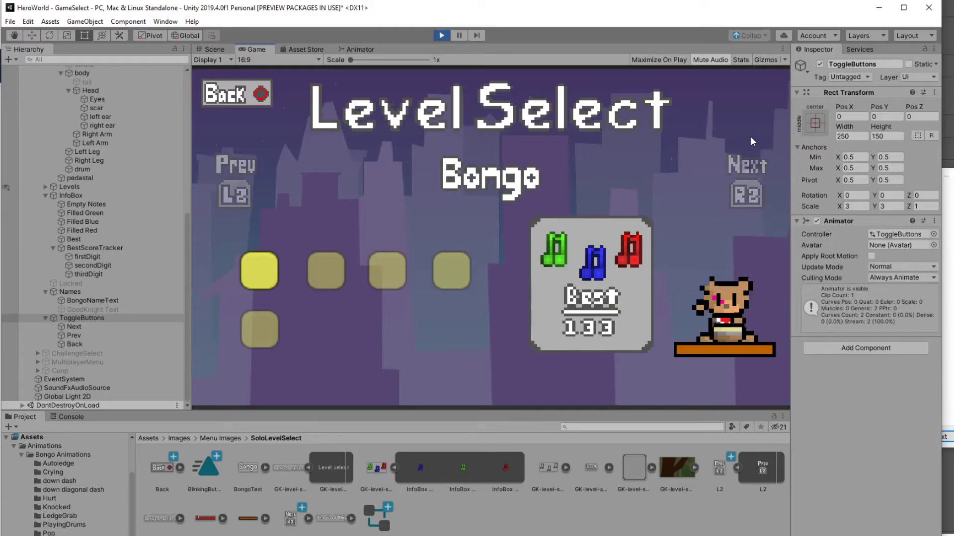
Step: Move the selection to the fourth level on the Bongo page to view its best score and notes
key("Right")
key("Right")
key("Right")
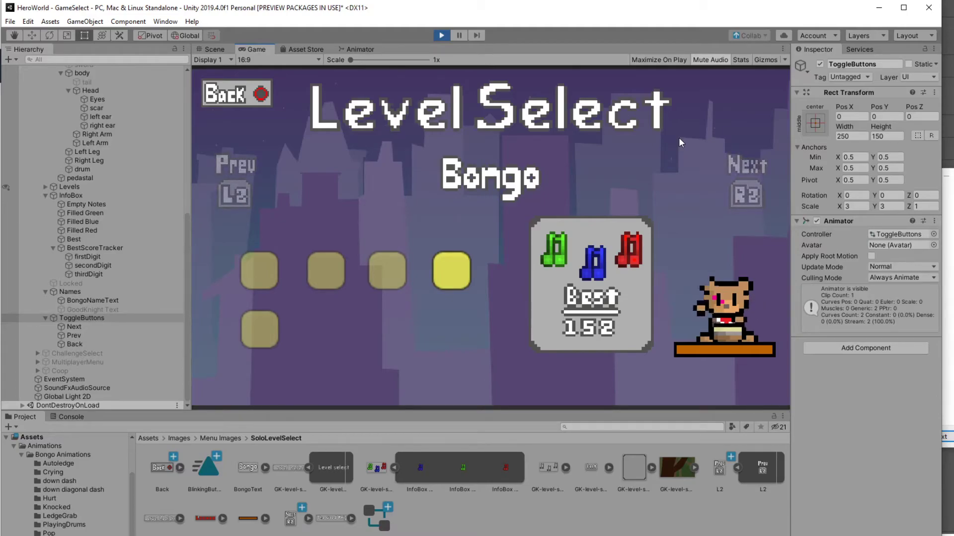
Step: Check the info box for a locked level on The Good Knight page and return to the first level
key("Right")
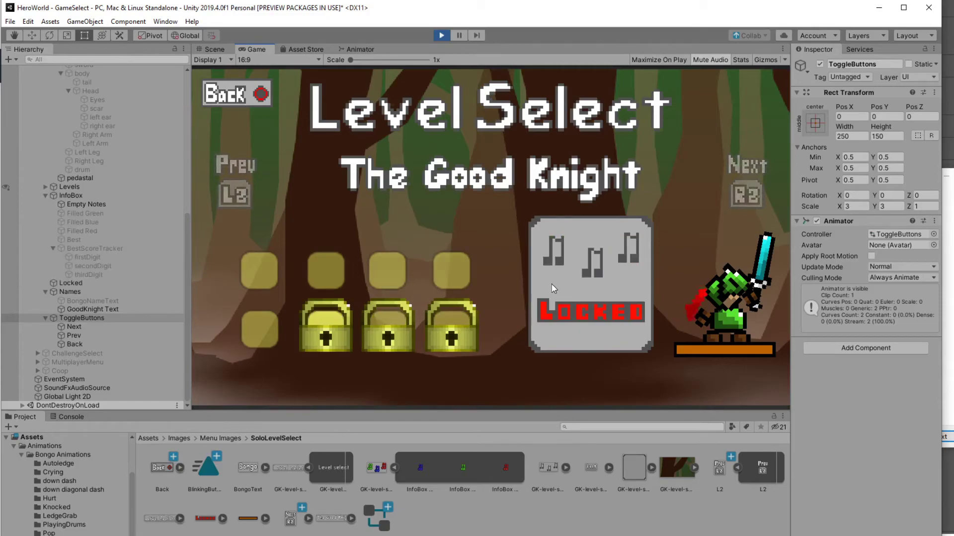
key("Left")
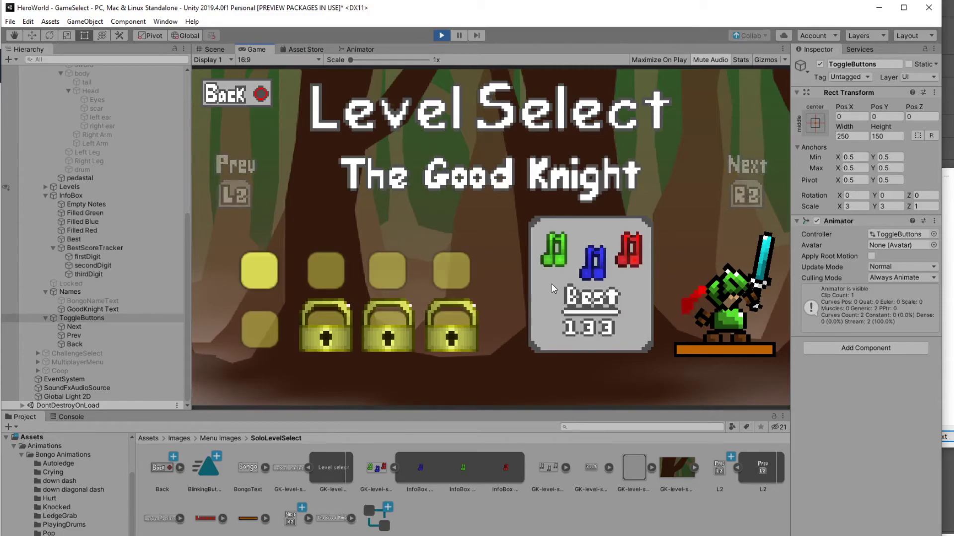